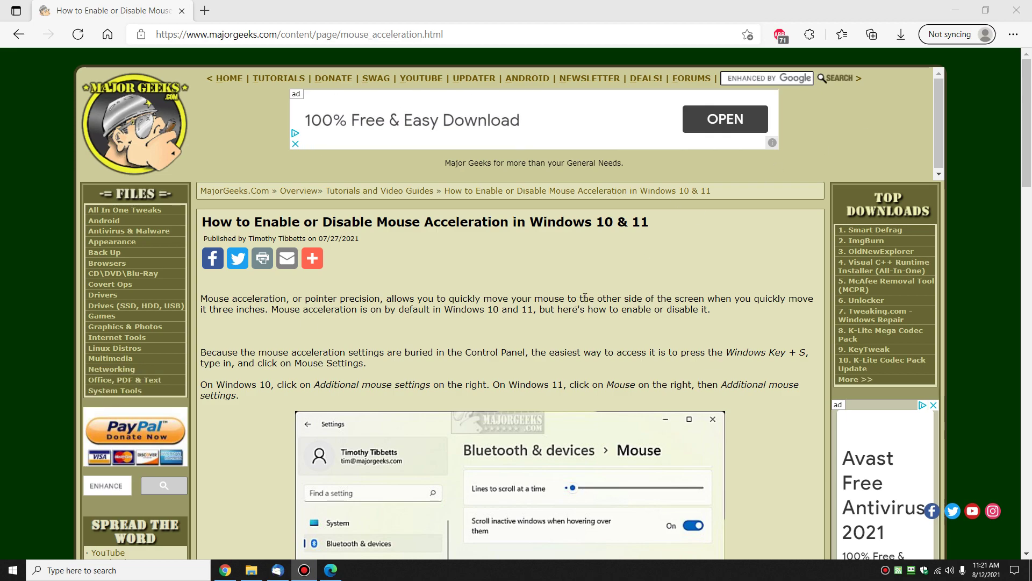
Search Windows for 'mouse' and open the Mouse settings page
scroll(589, 291, down, 1)
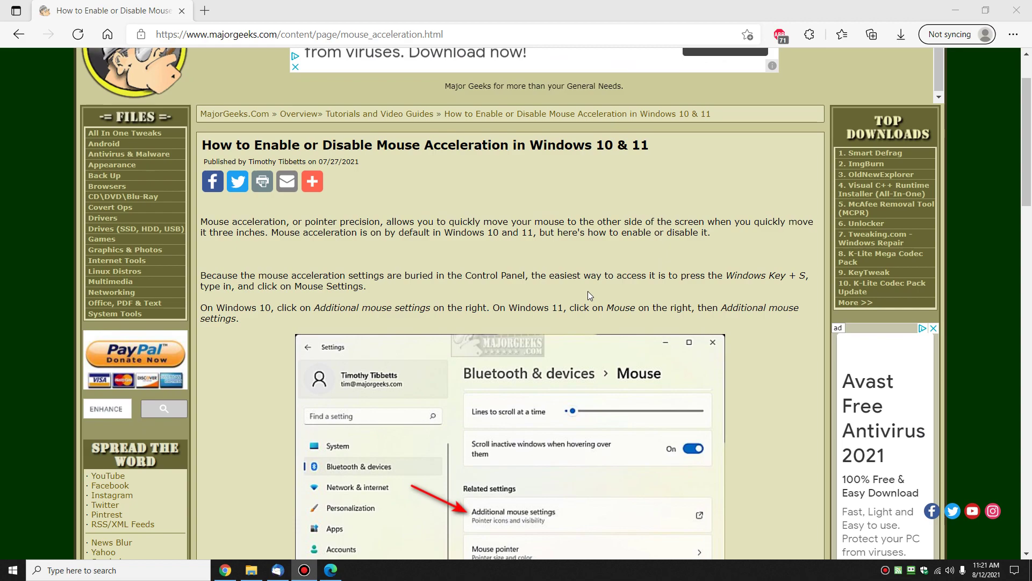
key(super+s)
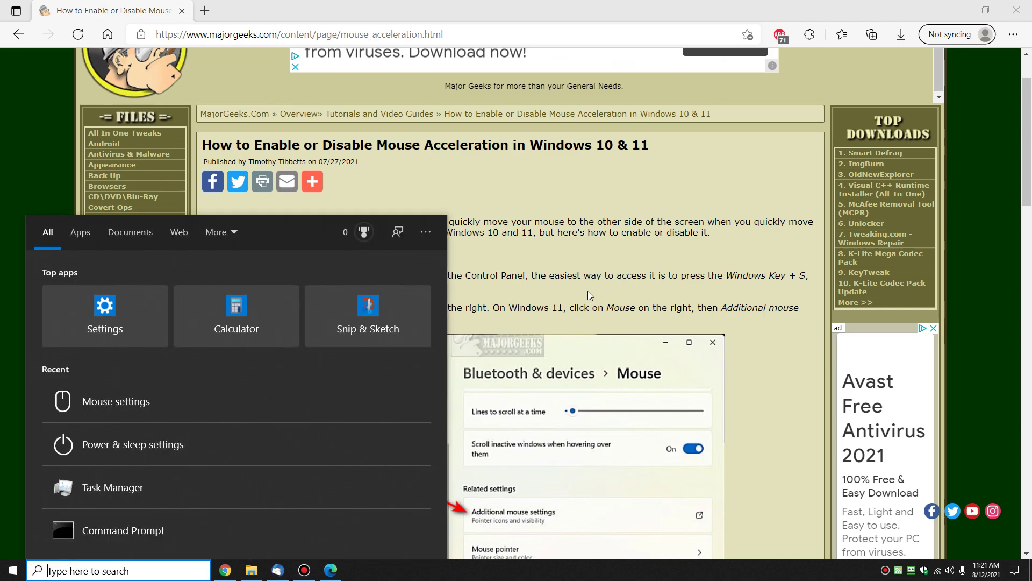
text(mouse)
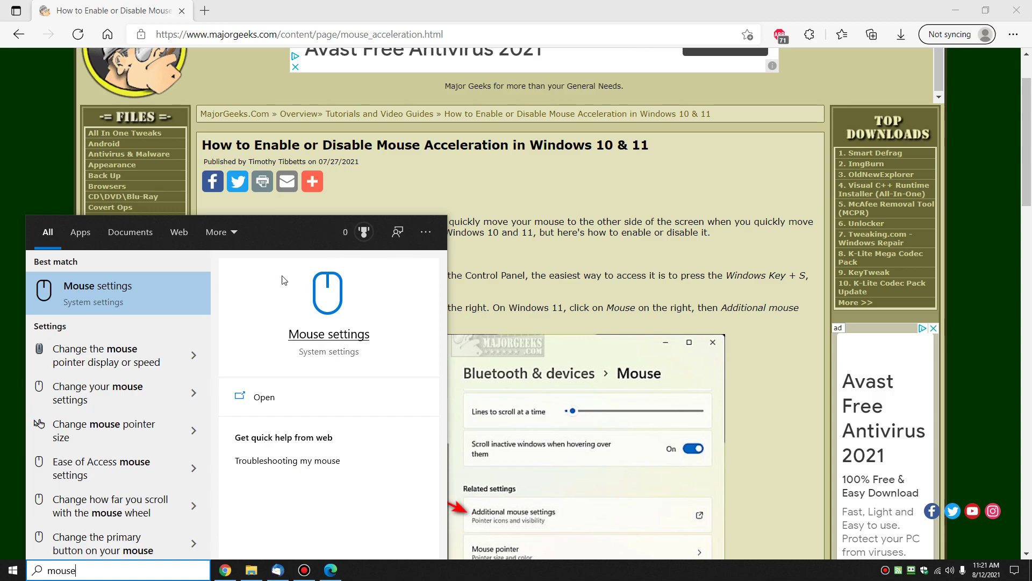
click(131, 295)
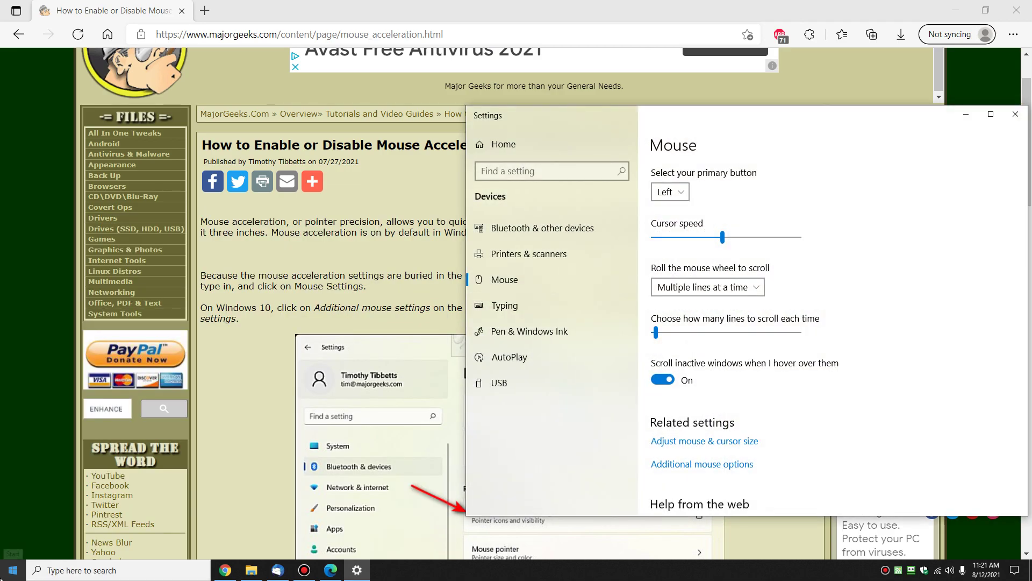
Switch between the browser article and Mouse settings, ending with Settings in front
click(10, 571)
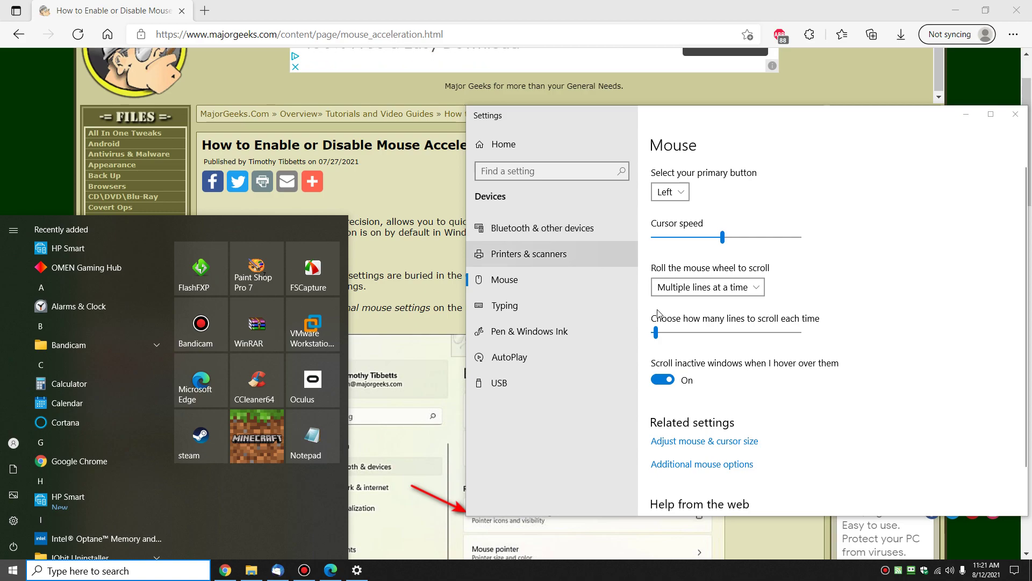
click(612, 105)
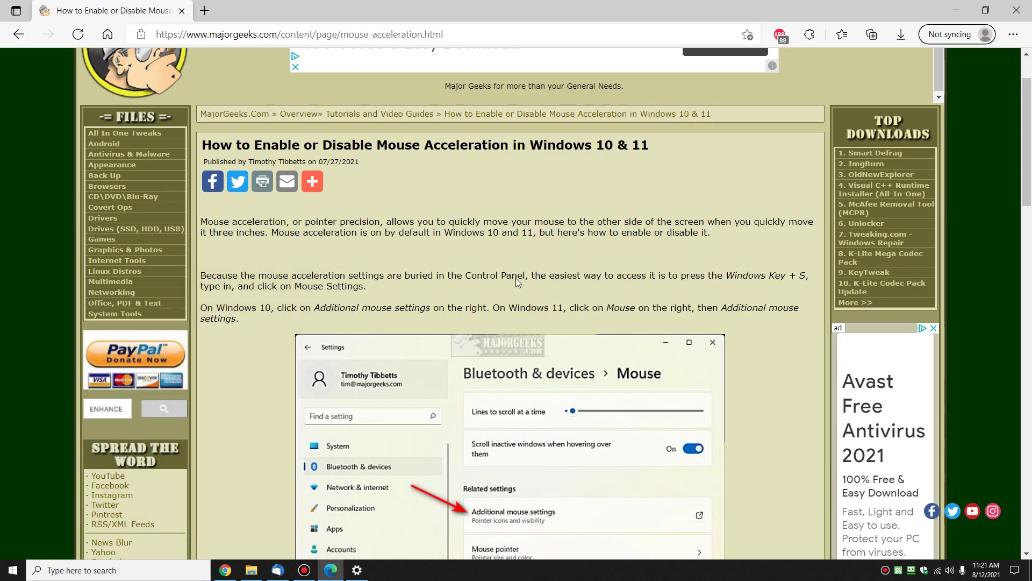
click(362, 573)
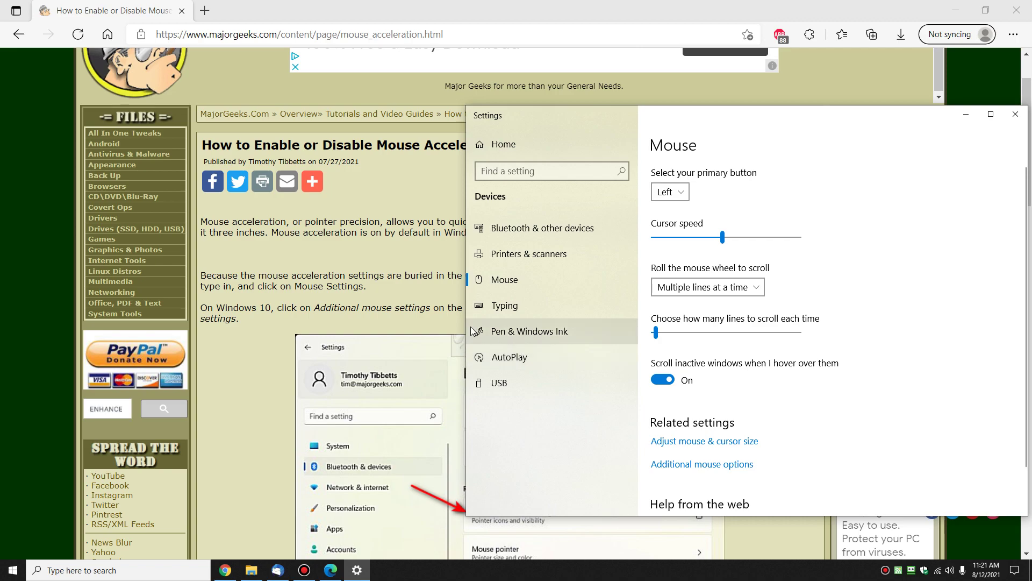
click(379, 263)
scroll(379, 263, down, 4)
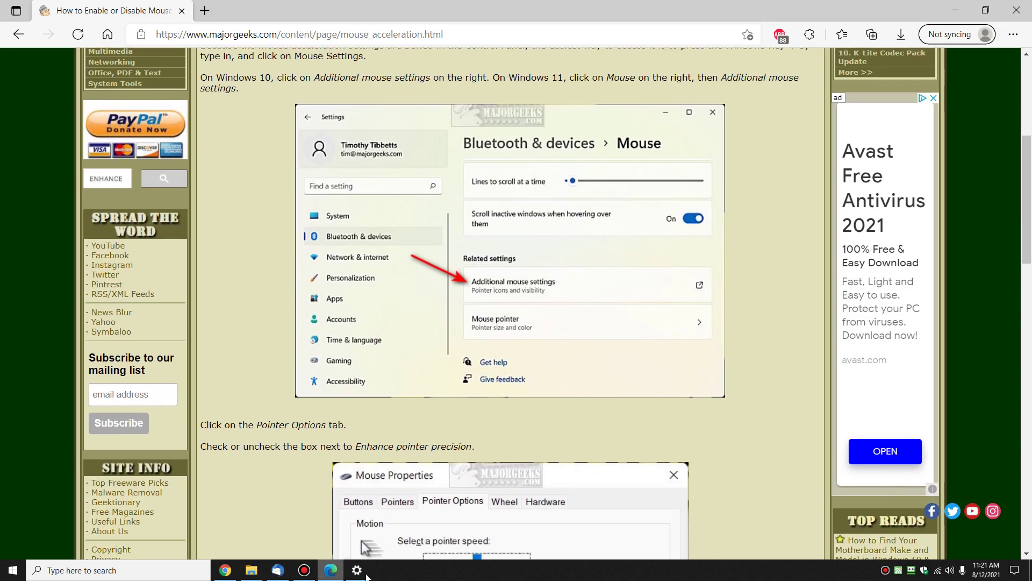
click(357, 570)
click(307, 237)
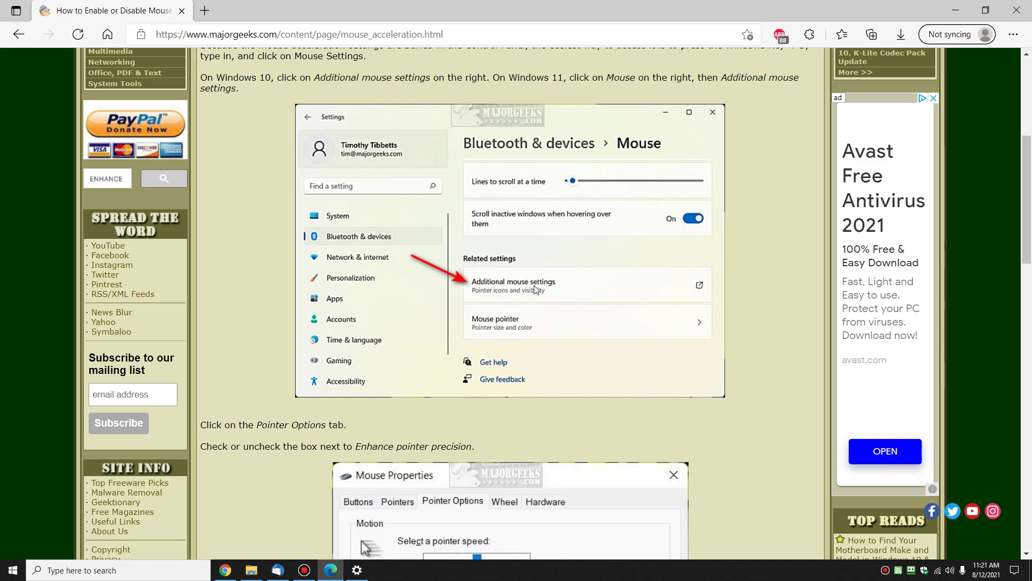
click(356, 570)
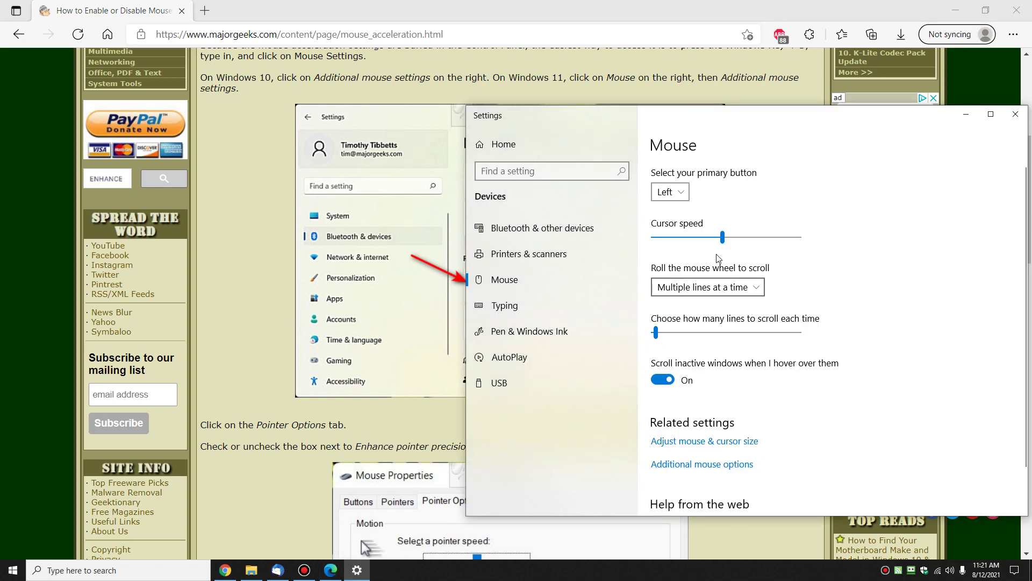
Open the classic Mouse Properties dialog, close Settings, and move the dialog right
click(690, 467)
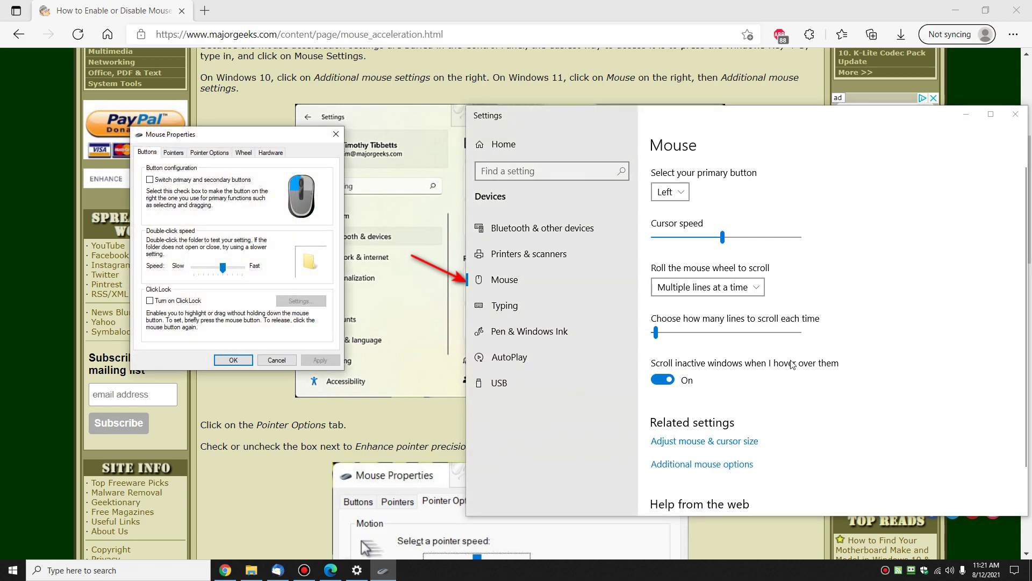
click(1023, 116)
drag(270, 138, 775, 143)
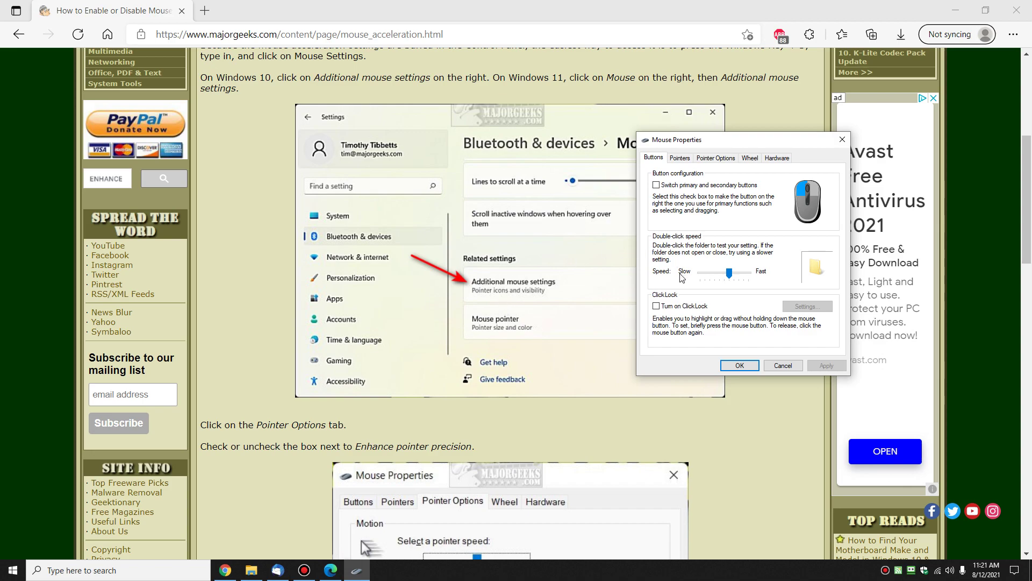
Look through each Mouse Properties tab, ending on the Pointers tab with the Windows Default scheme
click(679, 158)
click(716, 158)
click(750, 158)
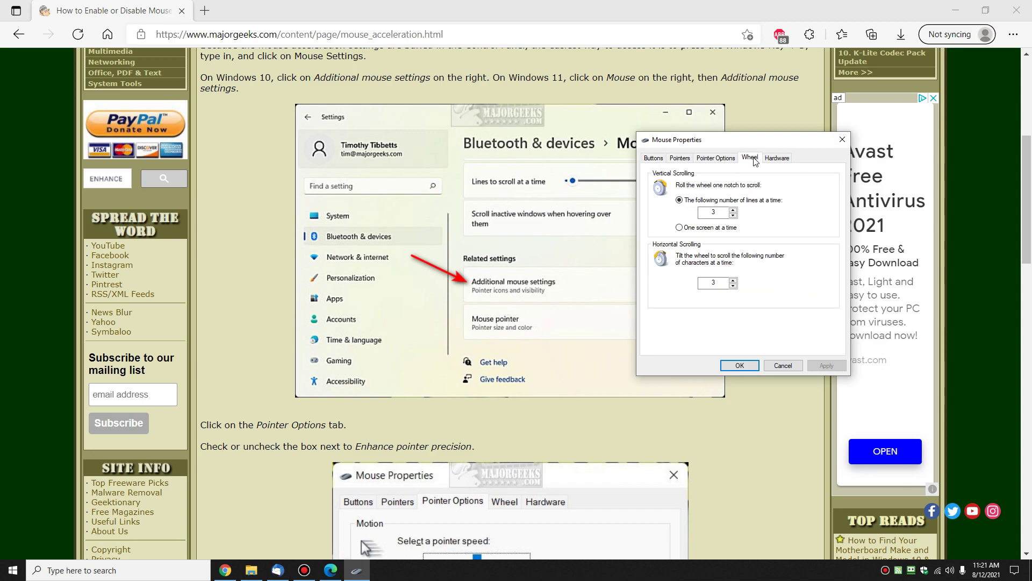
click(777, 157)
click(654, 158)
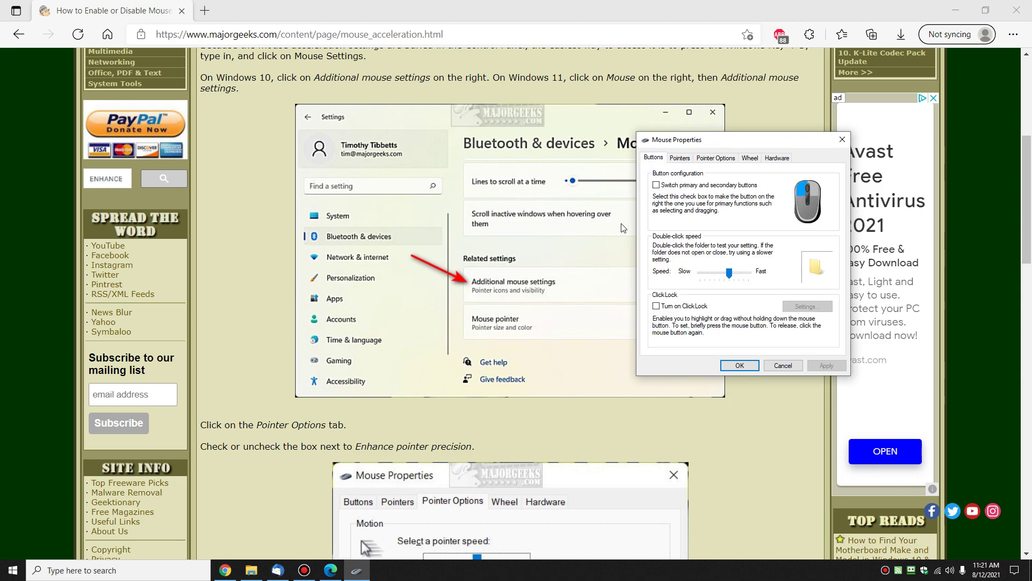
scroll(617, 234, down, 3)
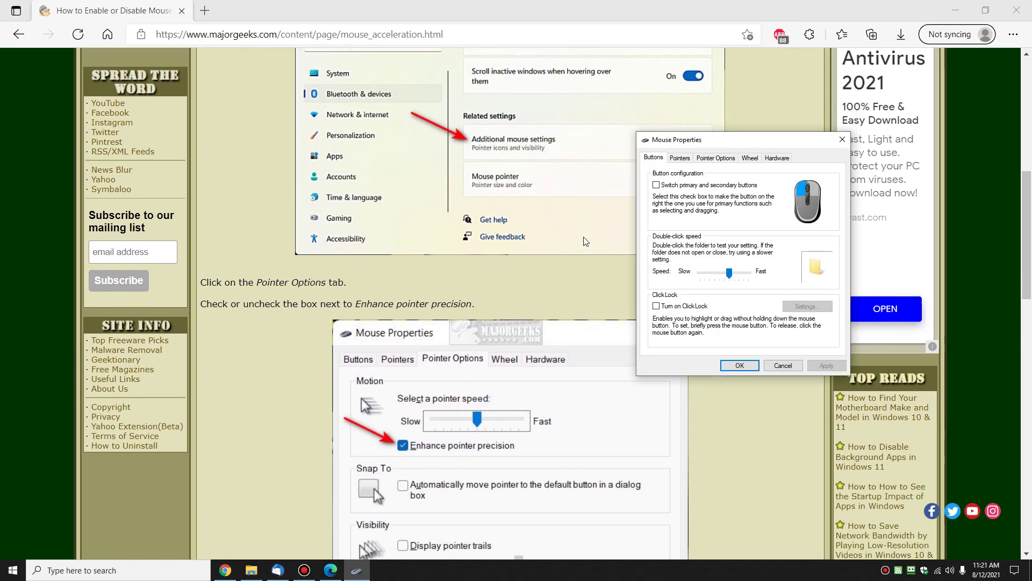
scroll(583, 237, down, 2)
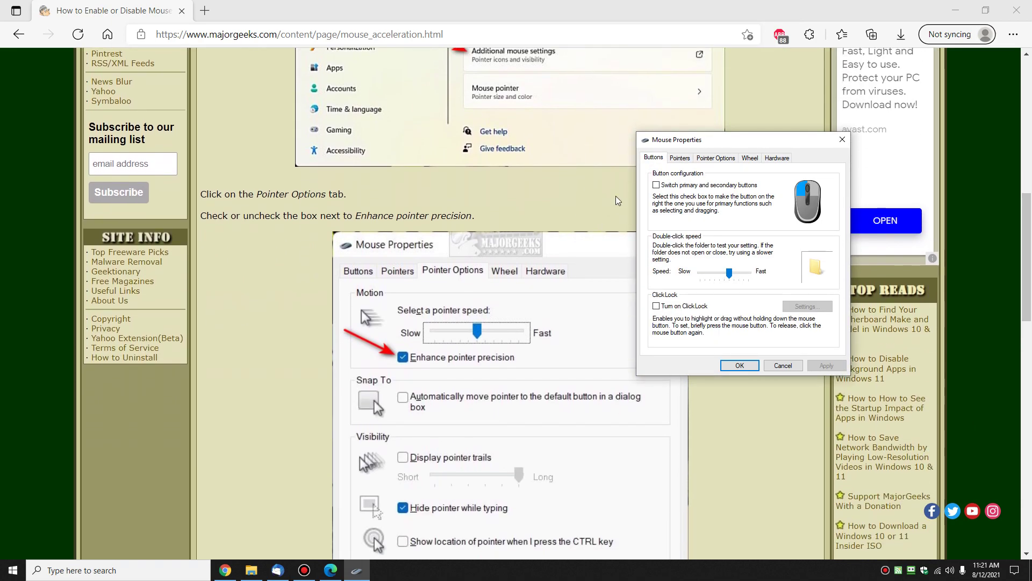
click(684, 160)
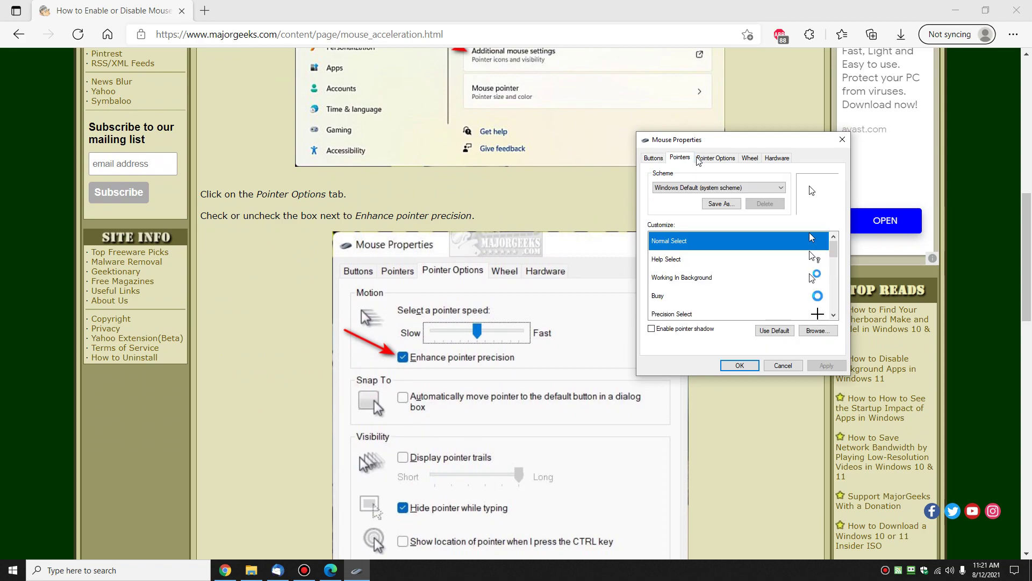
Show Pointer Options and confirm Enhance pointer precision is already ticked
click(715, 158)
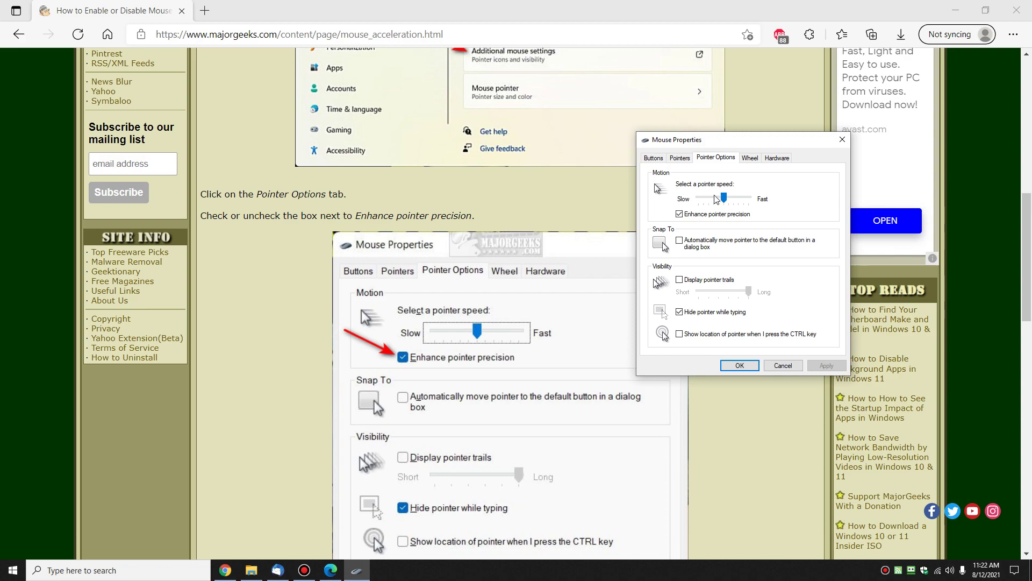
scroll(572, 230, down, 3)
scroll(572, 230, down, 3)
scroll(572, 230, up, 6)
Enable and apply Enable pointer shadow on the Pointers tab, after toggling it off and on once
click(751, 161)
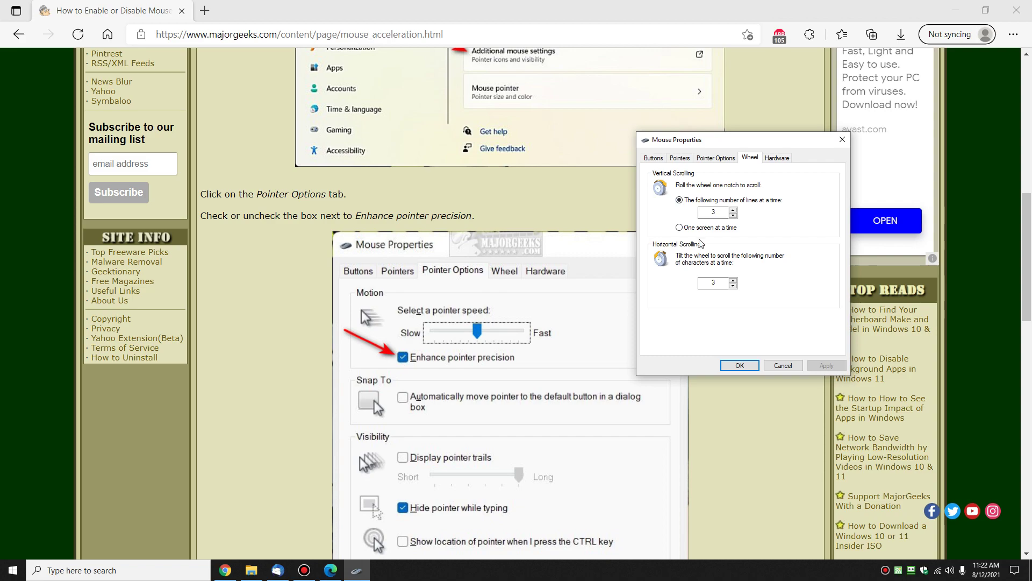
click(784, 162)
click(681, 159)
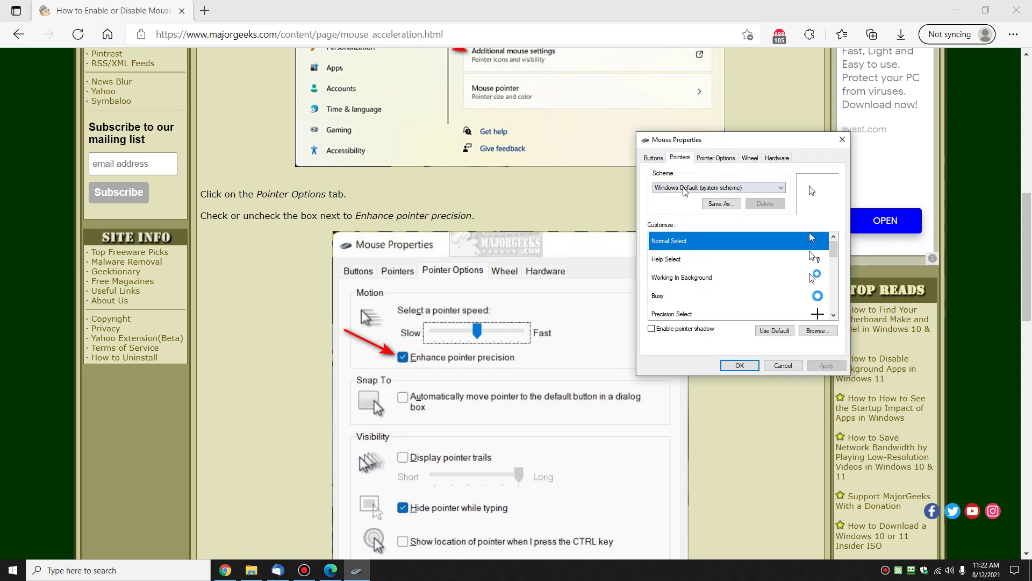
click(708, 332)
click(826, 365)
click(693, 328)
click(827, 367)
click(697, 329)
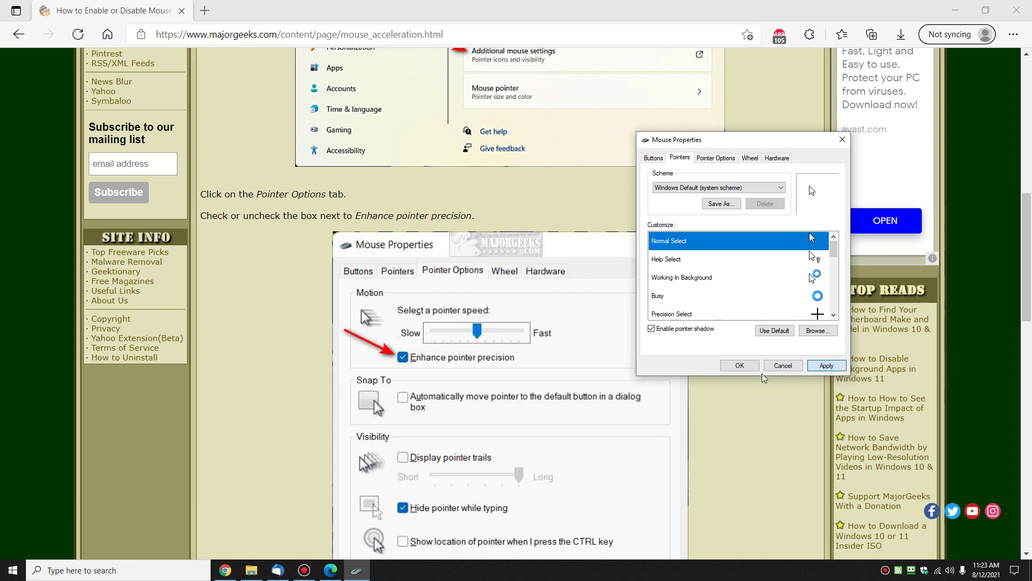
click(827, 365)
click(654, 158)
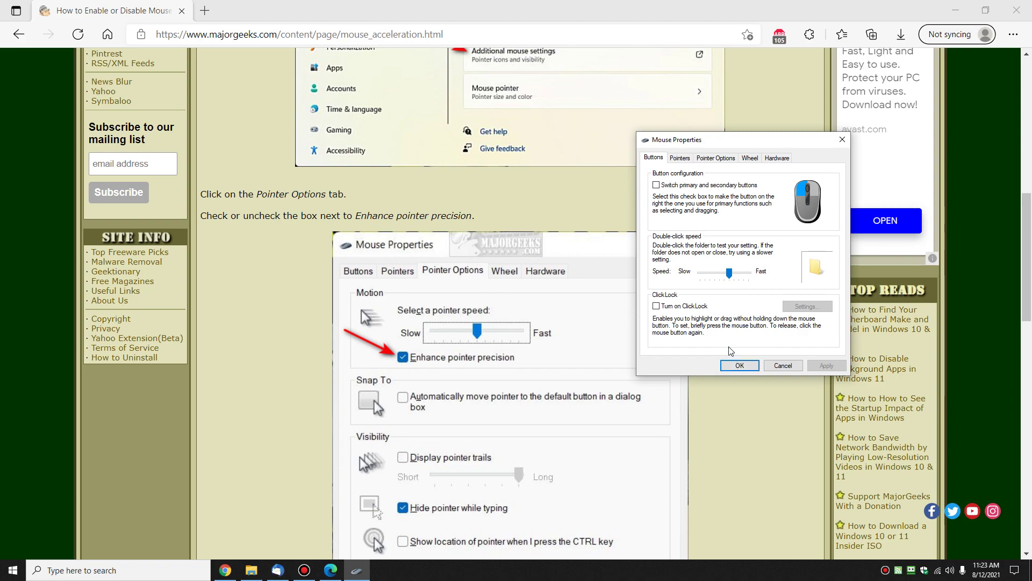
Accept the settings with OK and scroll the mouse acceleration article back to the top
click(737, 369)
click(737, 367)
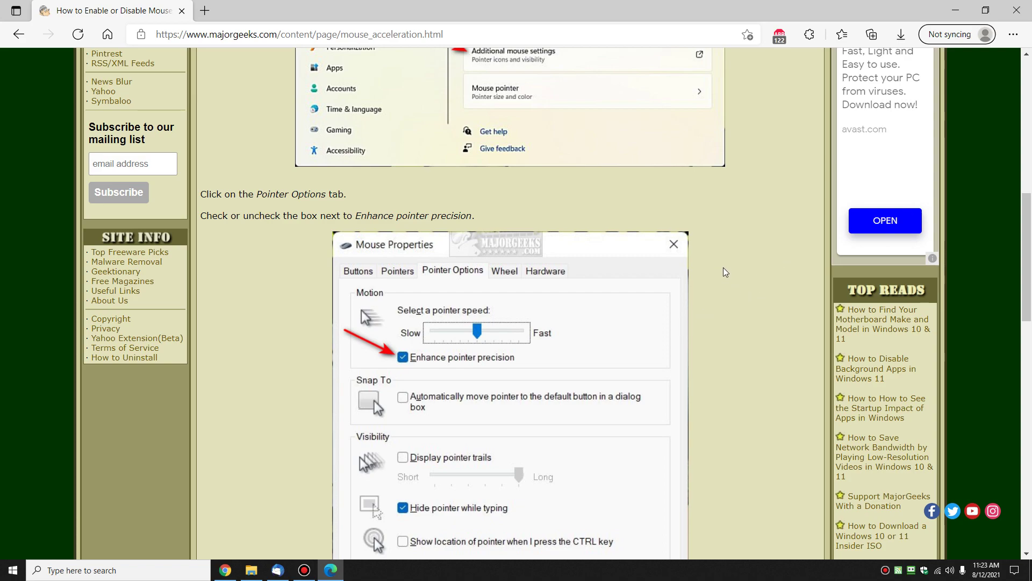
scroll(723, 267, up, 6)
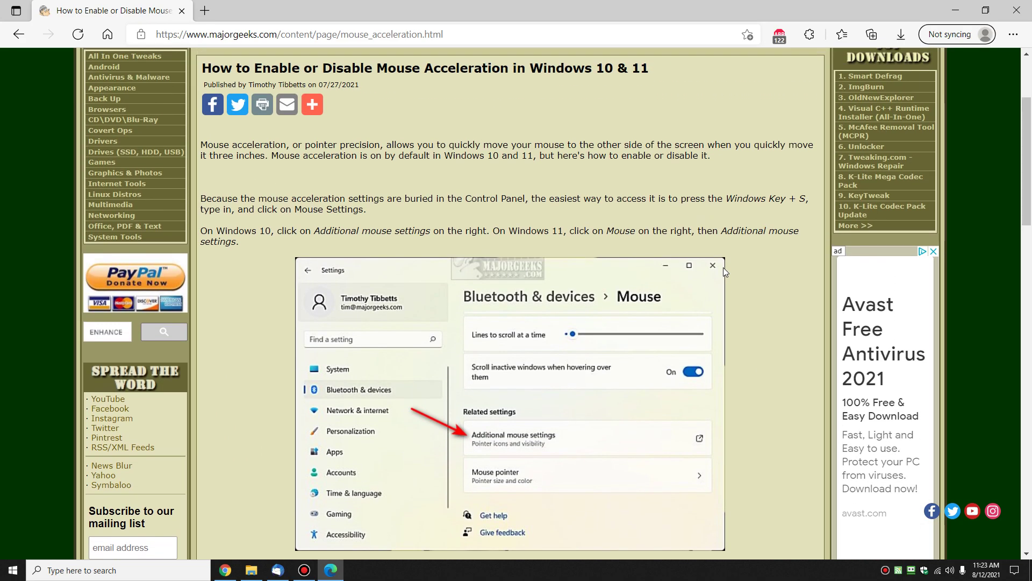